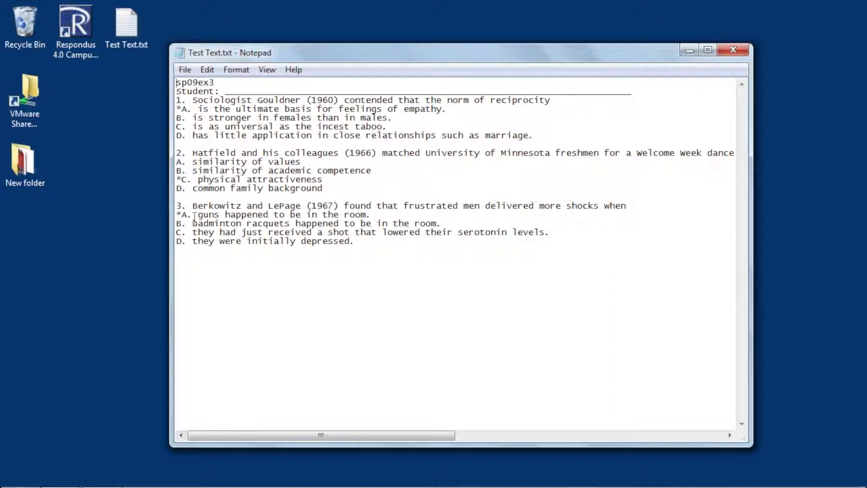
# - Close the question text file and start a question import in Respondus with Plain Text as the file type
pyautogui.click(734, 50)
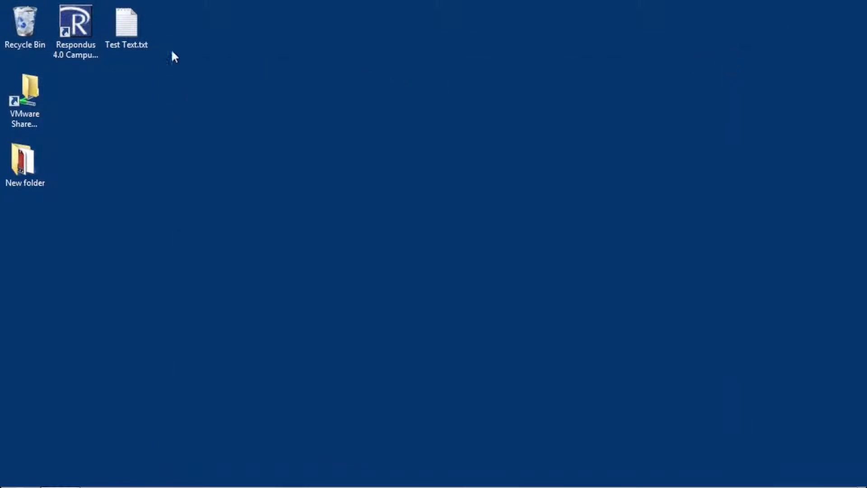
pyautogui.doubleClick(81, 27)
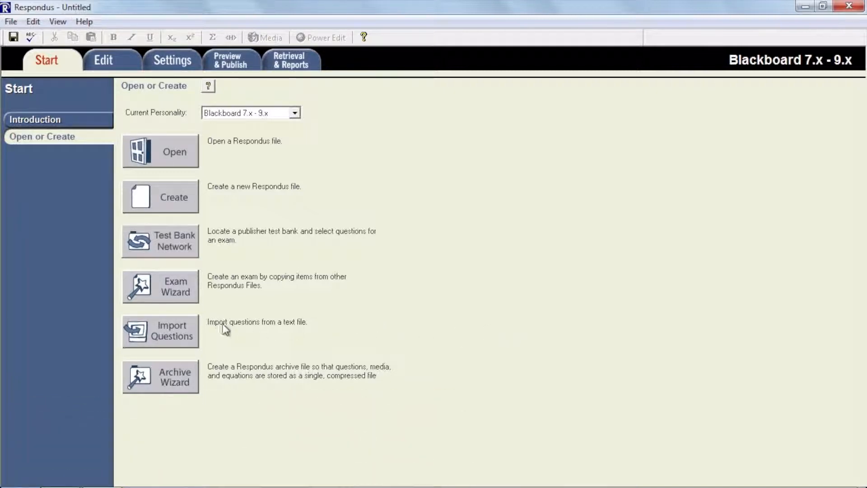
pyautogui.click(186, 327)
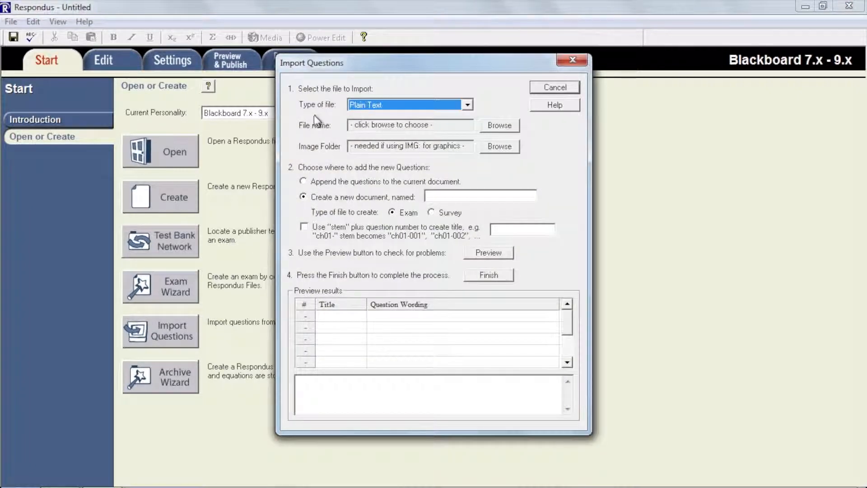
pyautogui.click(467, 105)
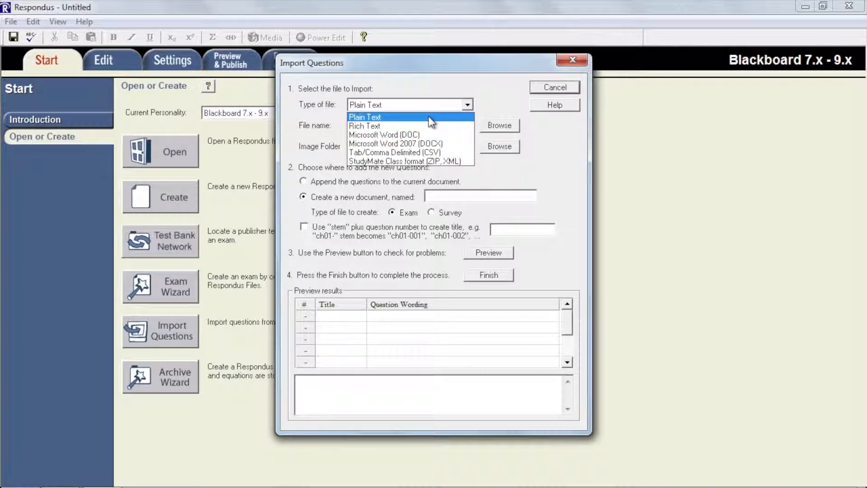
pyautogui.click(384, 117)
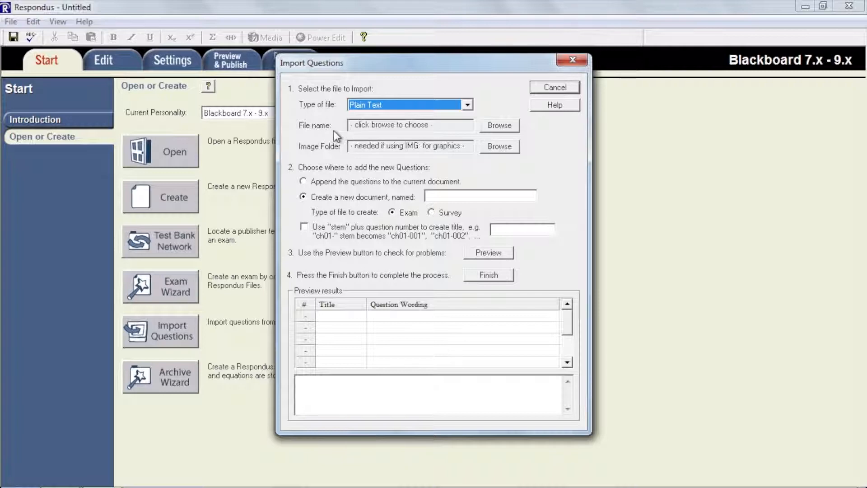
# - Choose Test Text.txt from the Desktop as the file to import
pyautogui.click(497, 128)
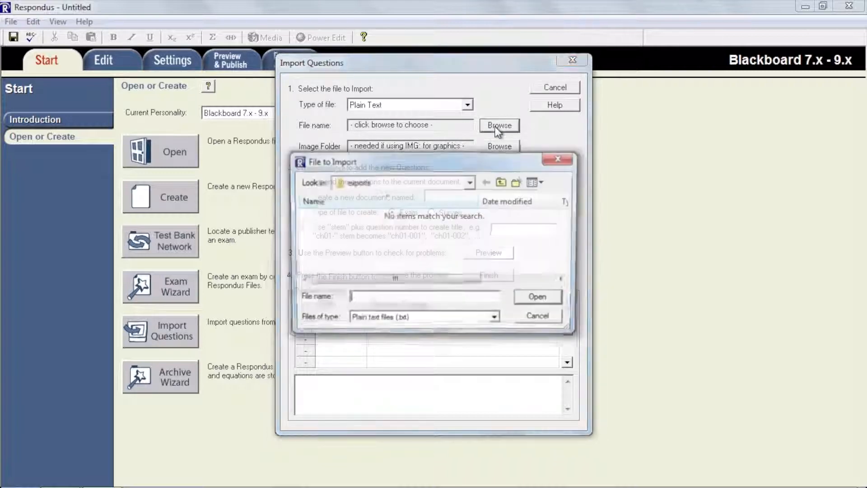
pyautogui.click(472, 182)
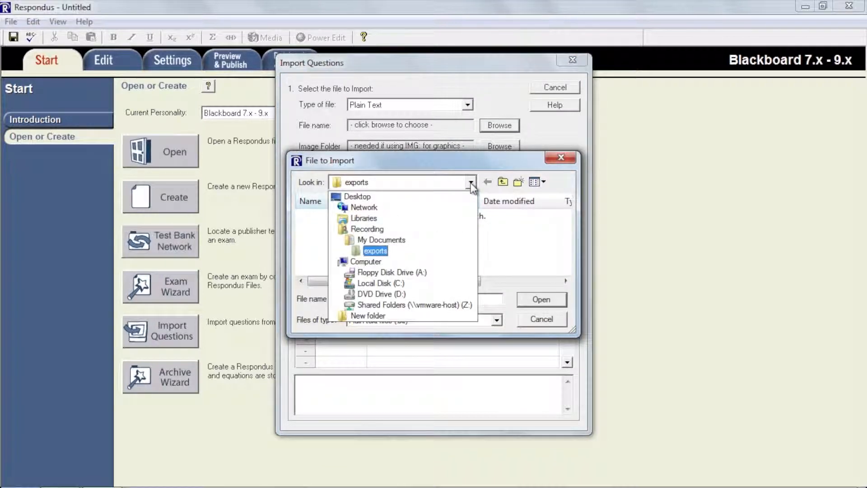
pyautogui.click(354, 197)
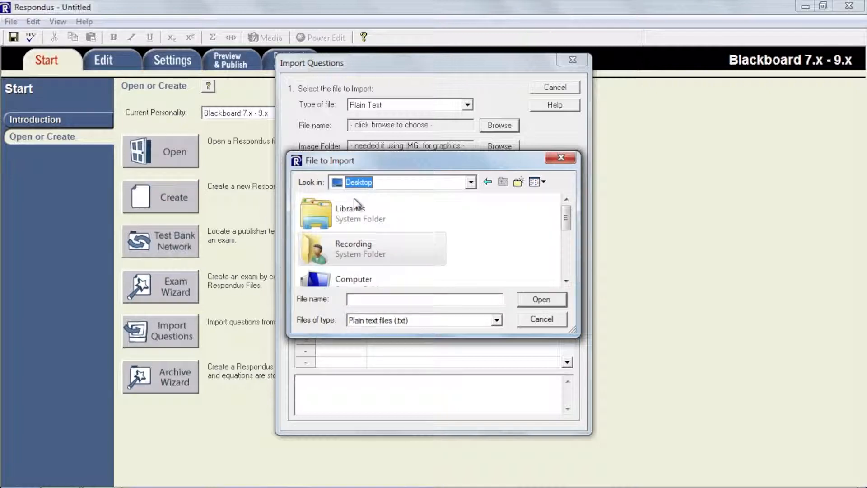
pyautogui.moveTo(570, 214); pyautogui.dragTo(578, 264)
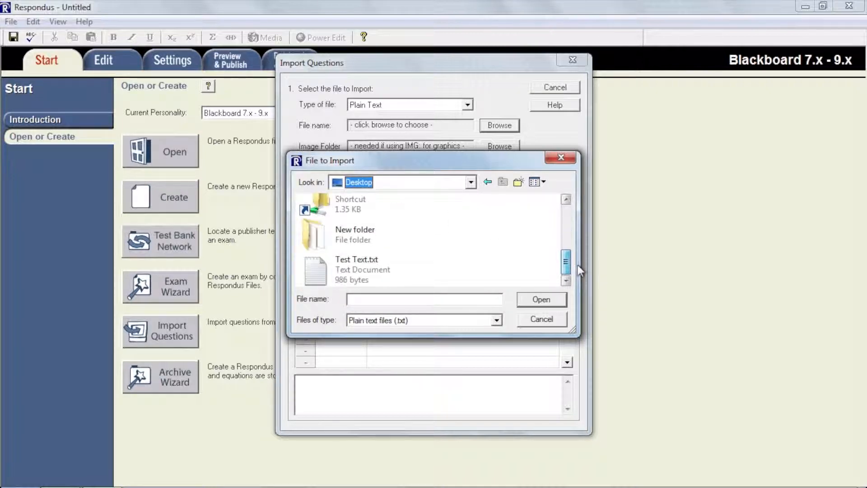
pyautogui.click(336, 262)
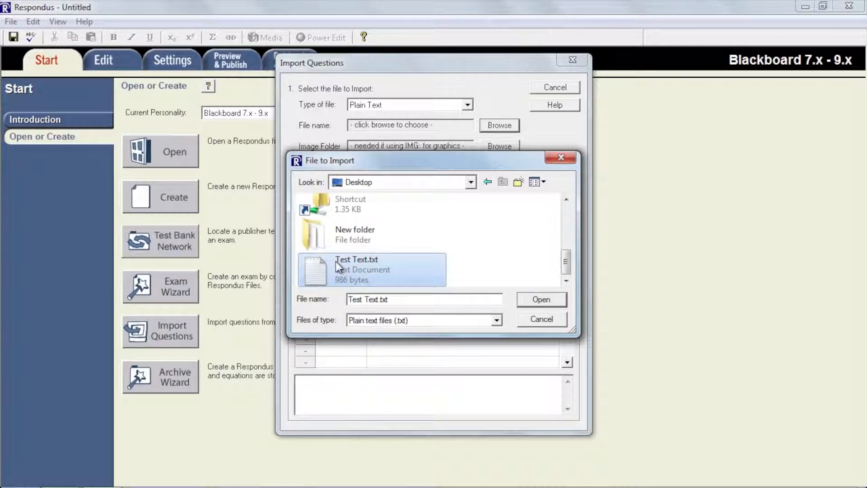
pyautogui.click(527, 302)
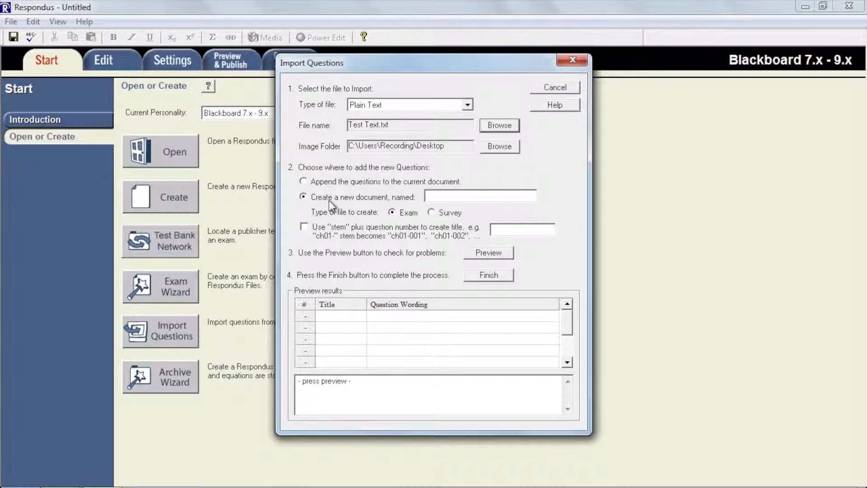
# - Name the new document "Test Pool", preview the questions for problems and complete the import
pyautogui.click(440, 198)
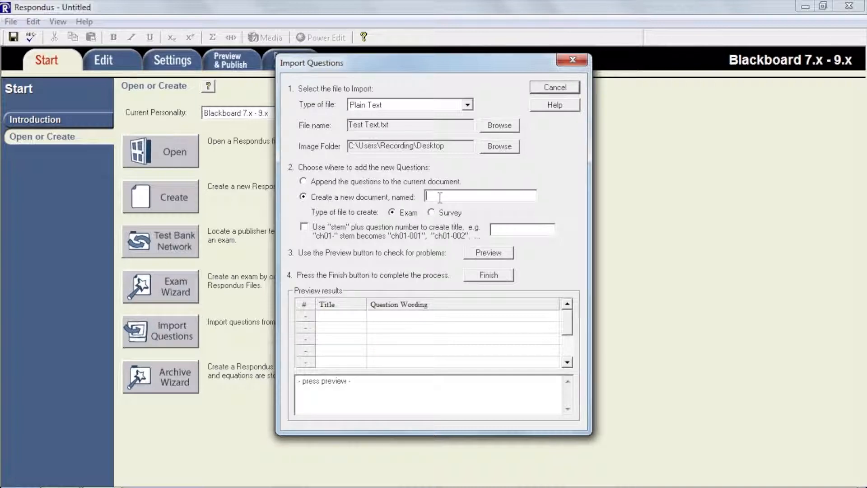
pyautogui.write('Test Pool')
pyautogui.click(484, 255)
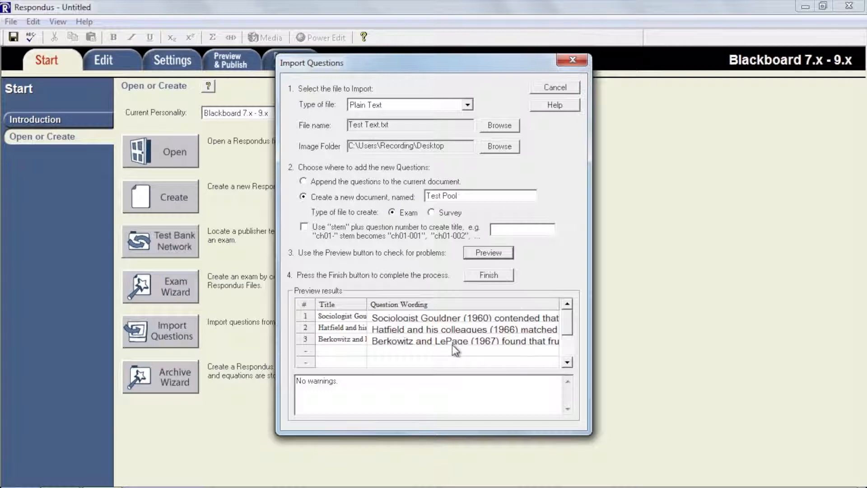
pyautogui.click(483, 275)
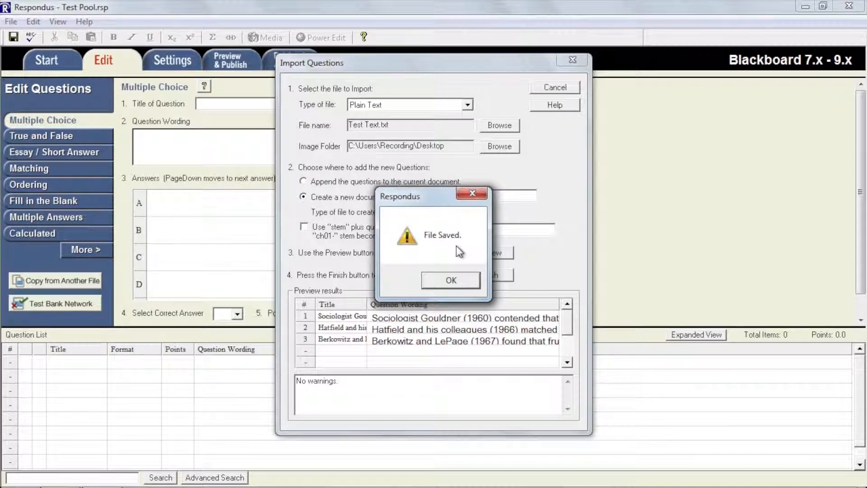
pyautogui.click(448, 282)
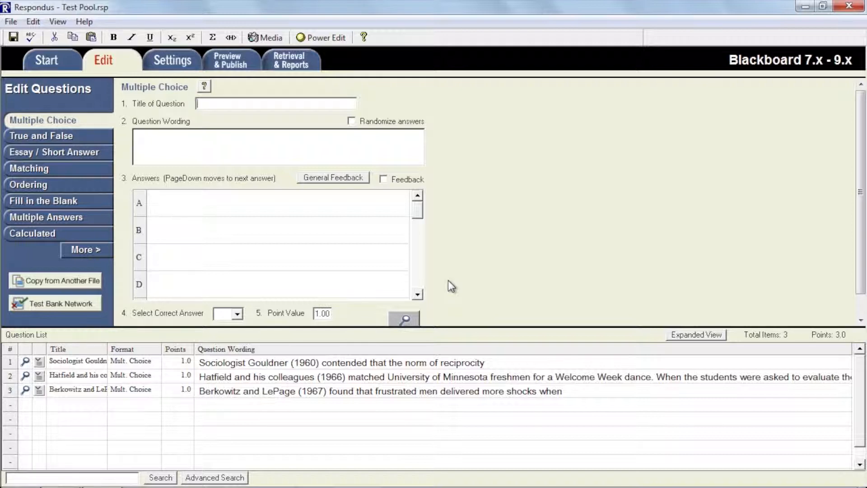
# - Start publishing to Blackboard with the option to save the pool to a local file for manual uploading
pyautogui.click(241, 64)
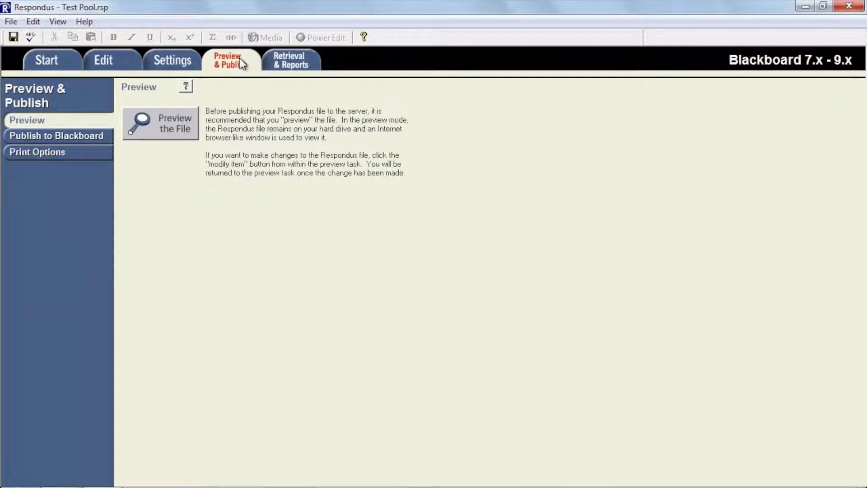
pyautogui.click(26, 136)
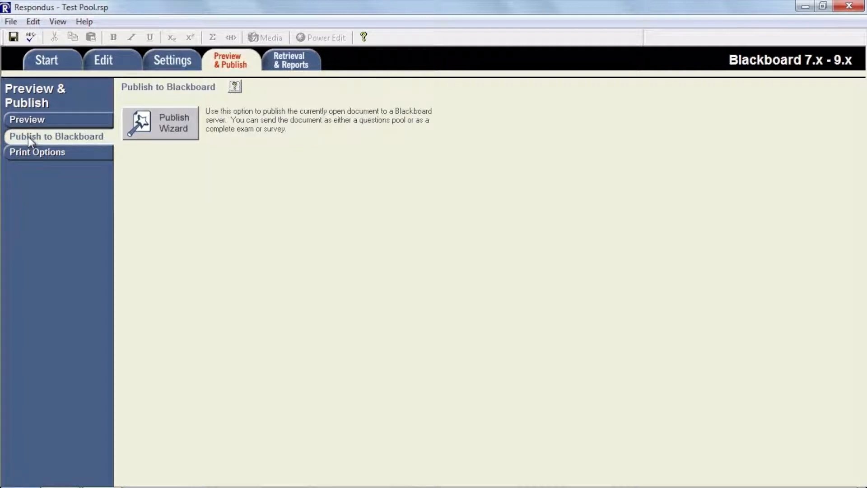
pyautogui.click(167, 123)
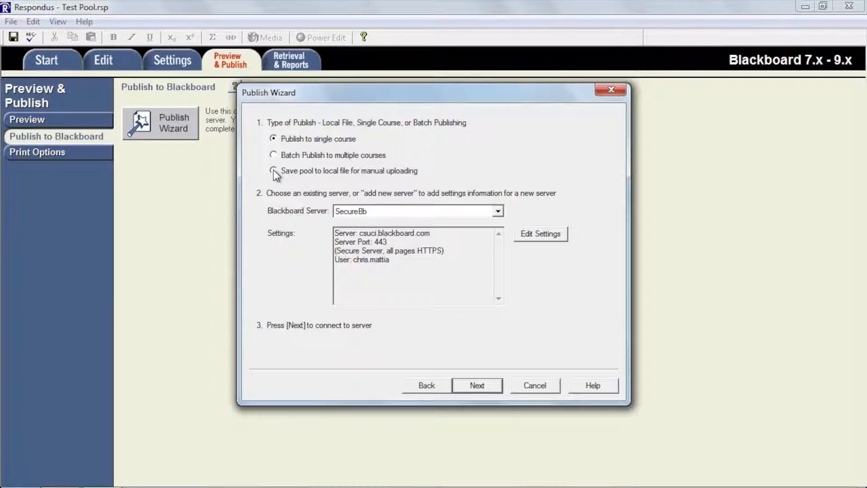
pyautogui.click(273, 170)
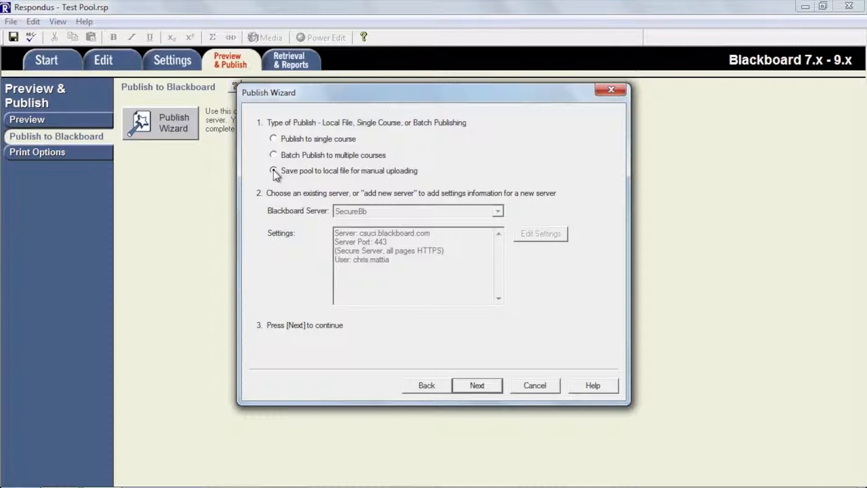
pyautogui.click(479, 385)
# - Set the pool file to TestPool.zip on the Desktop and create it as a pool without points
pyautogui.click(296, 158)
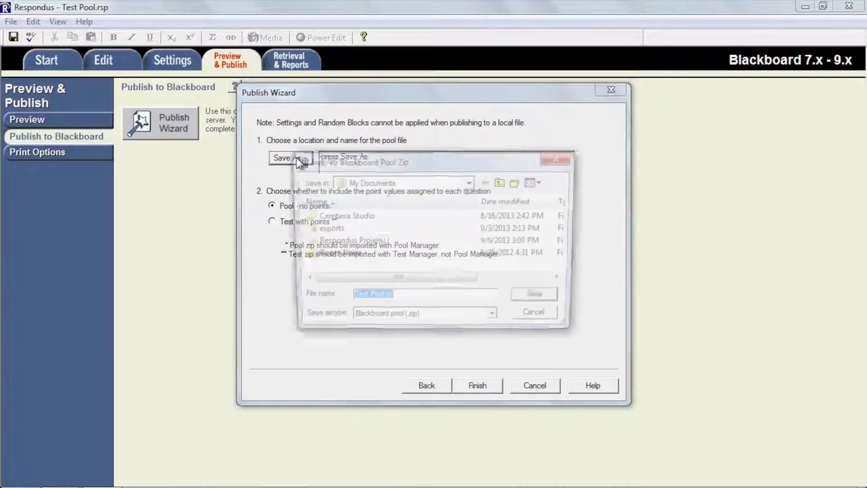
pyautogui.click(471, 182)
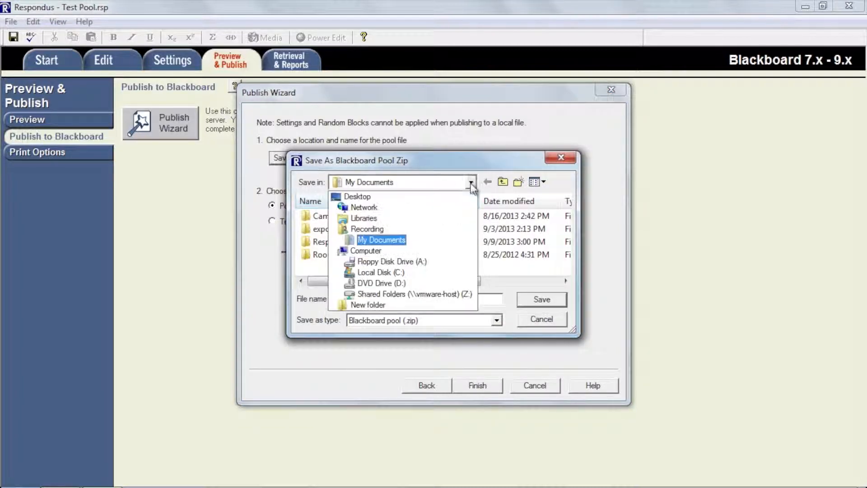
pyautogui.click(356, 196)
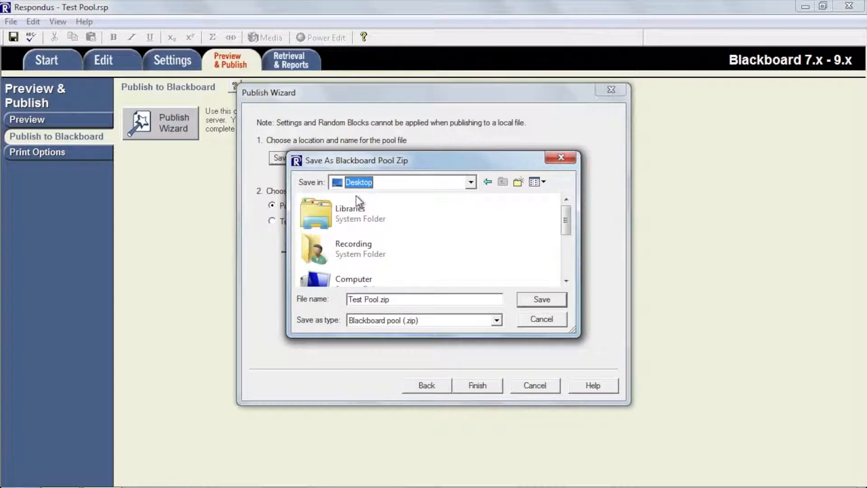
pyautogui.click(368, 300)
pyautogui.press('BackSpace')
pyautogui.click(542, 299)
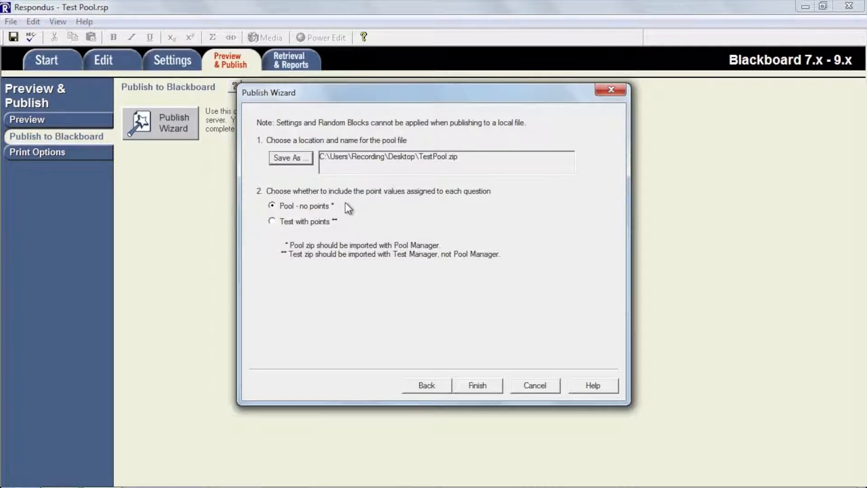
pyautogui.click(481, 386)
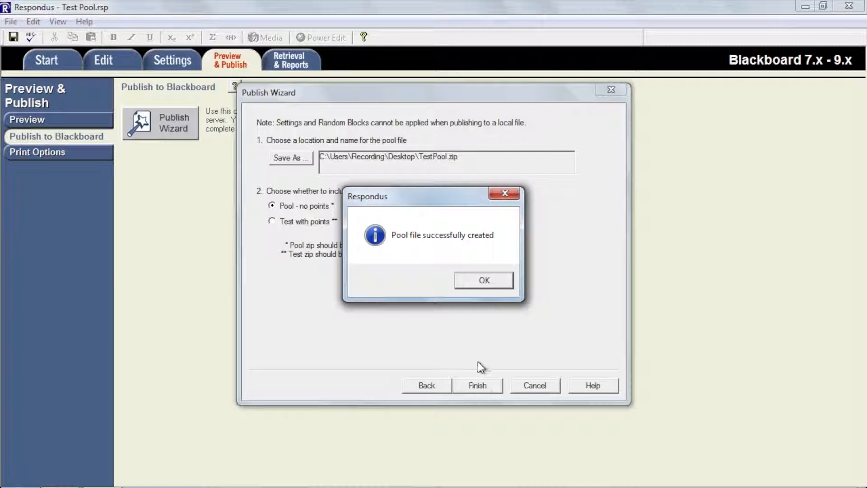
pyautogui.click(483, 285)
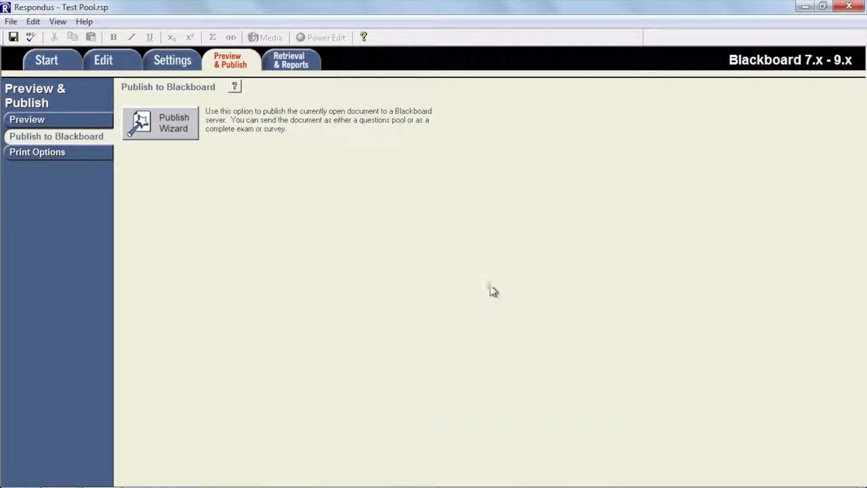
# - Close Respondus and select TestPool.zip on the desktop
pyautogui.click(838, 10)
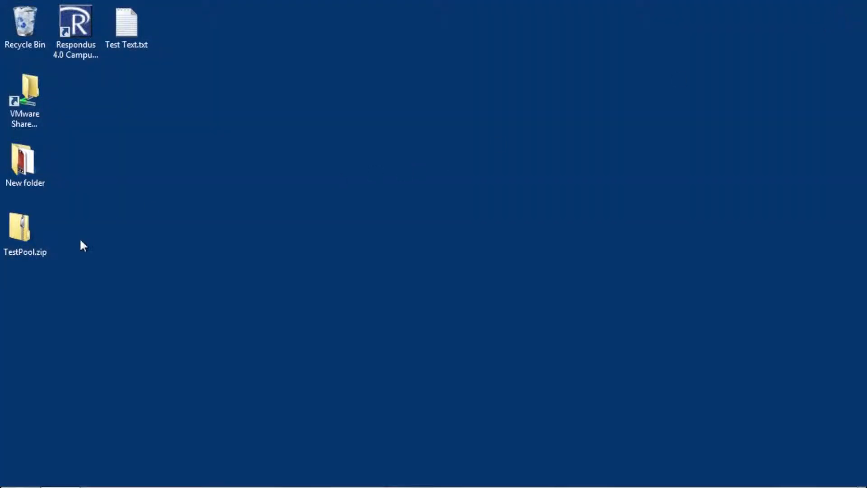
pyautogui.click(28, 256)
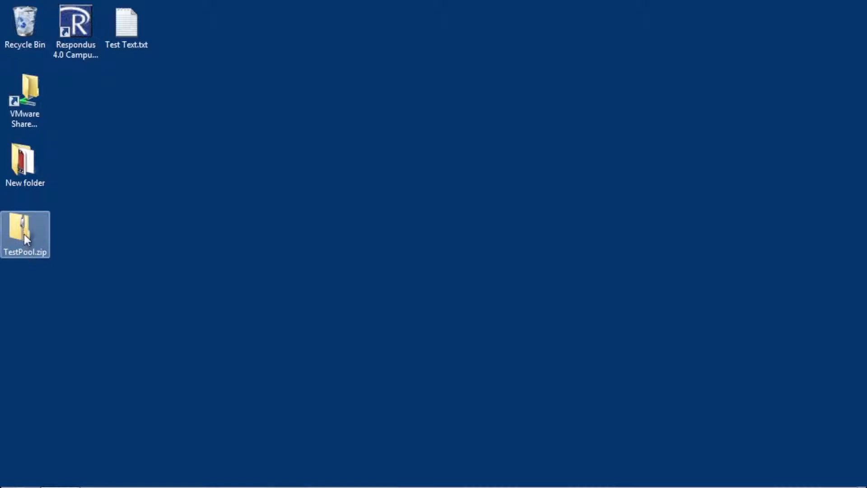